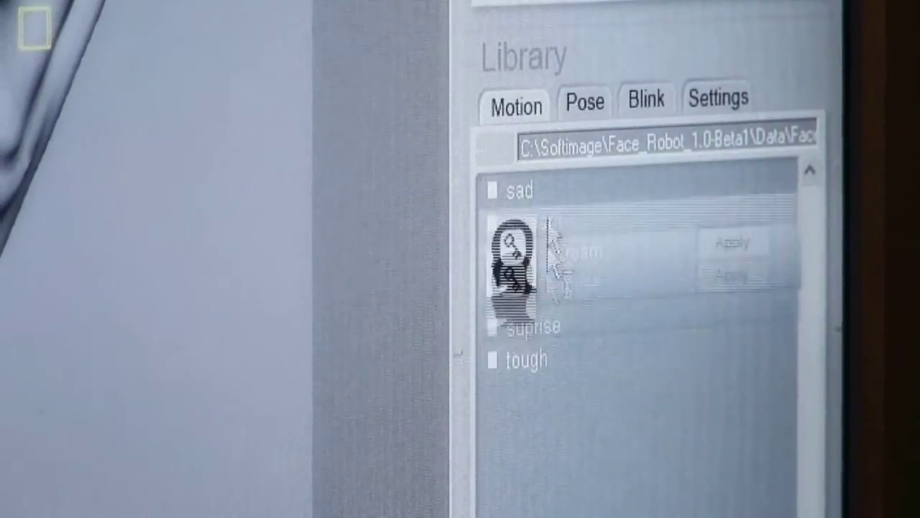
Browse the Face Robot video row on the channel page to the workflow tutorials from Part 5 onward.
{"action": "scroll", "coordinate": [918, 294], "scroll_direction": "down", "scroll_amount": 1}
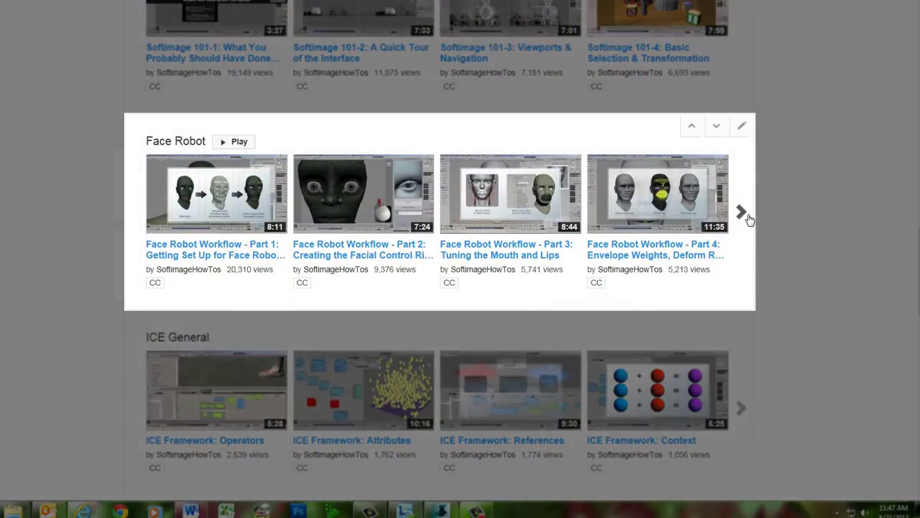
{"action": "left_click", "coordinate": [742, 214]}
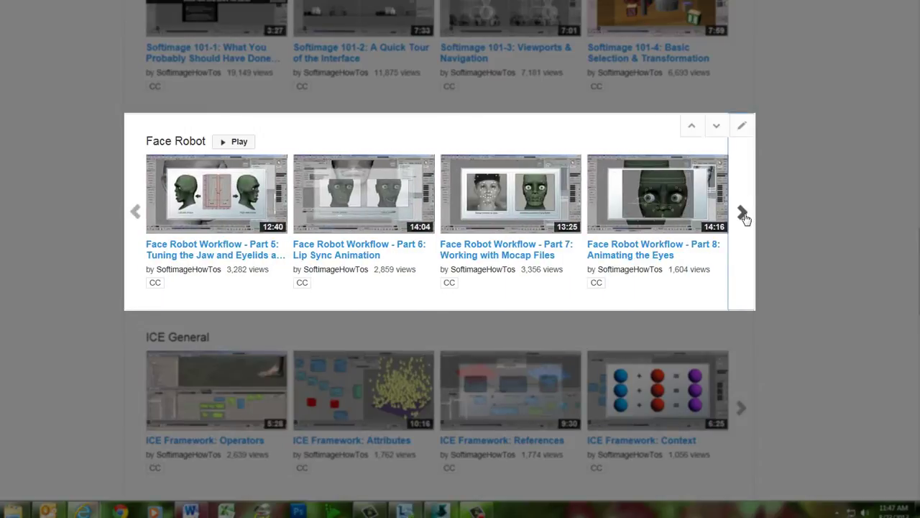
{"action": "left_click", "coordinate": [743, 215]}
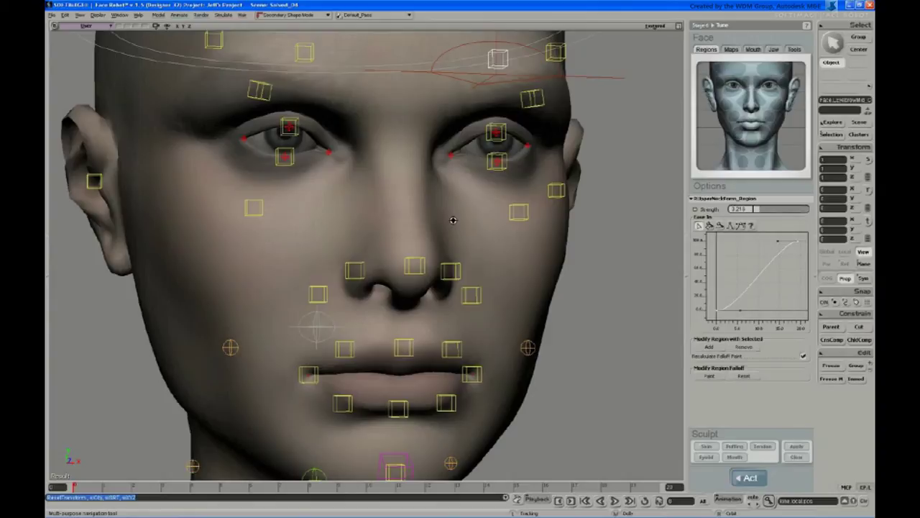
Select both upper eyelid controls on the face rig and move them down to close the eyes.
{"action": "middle_click_drag", "start_coordinate": [453, 220], "coordinate": [452, 134]}
{"action": "key", "text": "v"}
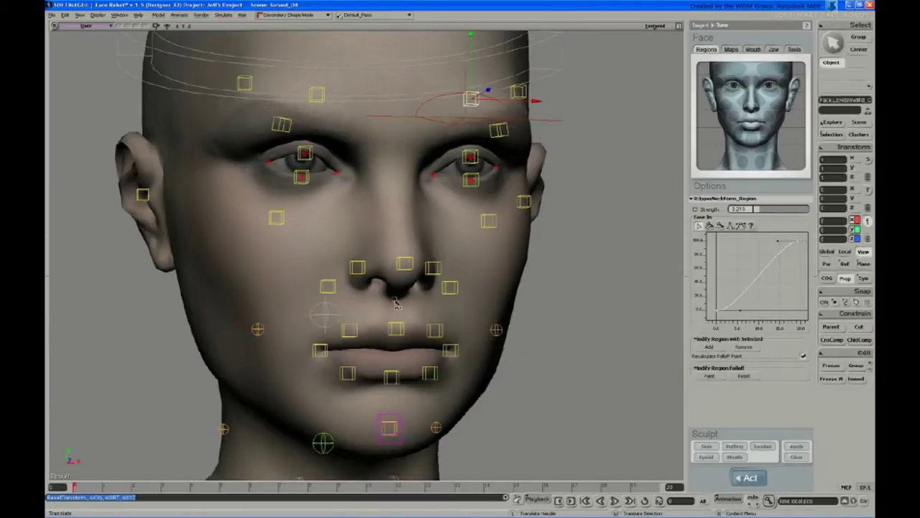
{"action": "key", "text": "s"}
{"action": "middle_click_drag", "start_coordinate": [407, 195], "coordinate": [401, 254]}
{"action": "left_click_drag", "start_coordinate": [400, 254], "coordinate": [403, 278]}
{"action": "mouse_move", "coordinate": [402, 277]}
{"action": "right_mouse_down"}
{"action": "mouse_move", "coordinate": [398, 285]}
{"action": "mouse_move", "coordinate": [407, 269]}
{"action": "right_mouse_up"}
{"action": "middle_click_drag", "start_coordinate": [407, 269], "coordinate": [400, 327]}
{"action": "left_click_drag", "start_coordinate": [400, 327], "coordinate": [381, 312]}
{"action": "key", "text": "space"}
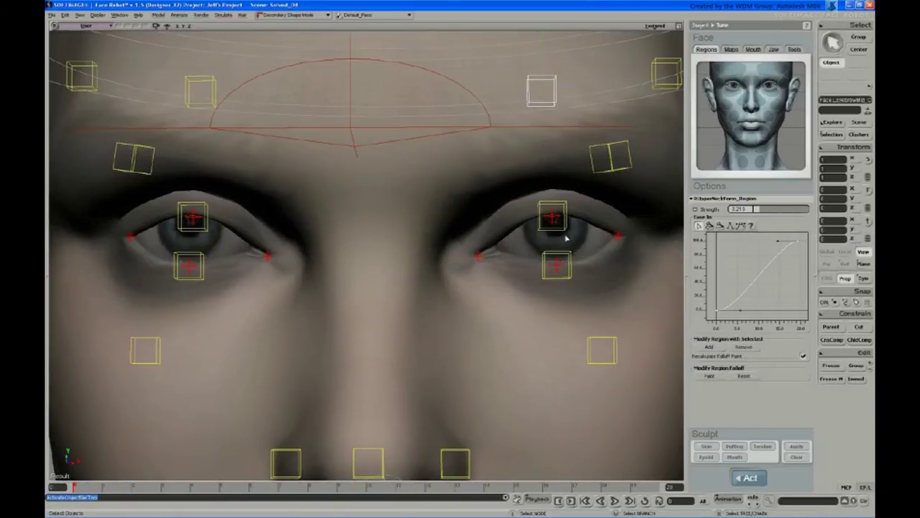
{"action": "left_click", "coordinate": [561, 229]}
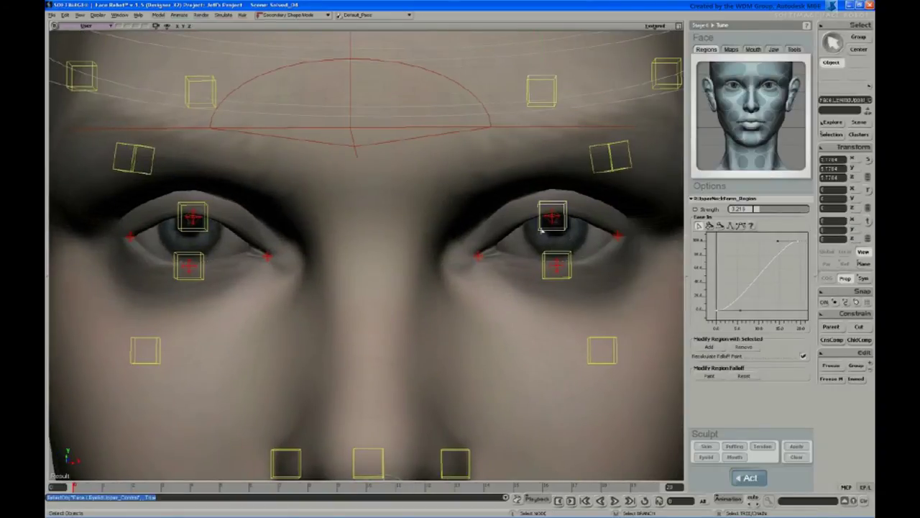
{"action": "left_click", "coordinate": [206, 229], "text": "ctrl"}
{"action": "key", "text": "v"}
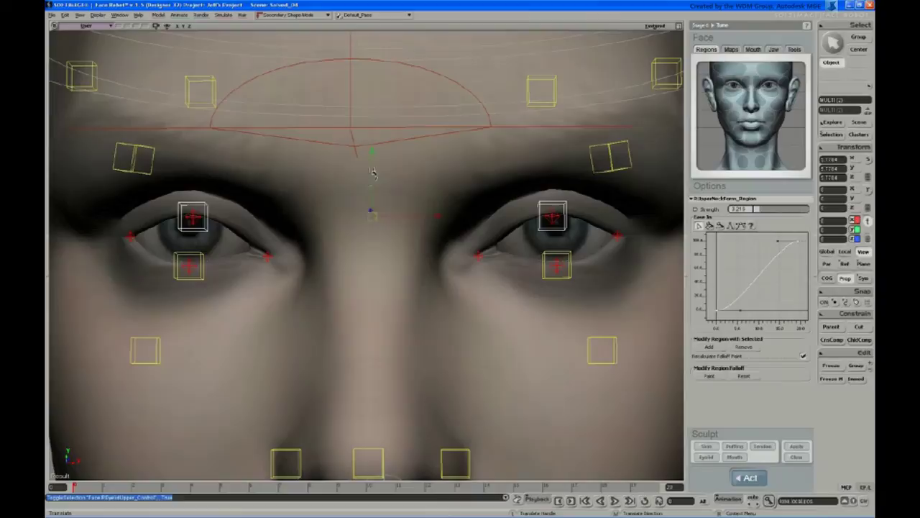
{"action": "left_click_drag", "start_coordinate": [371, 173], "coordinate": [369, 212]}
Inspect the closed lid seam up close and fine-tune the height of both upper eyelid controls.
{"action": "key", "text": "s"}
{"action": "left_click_drag", "start_coordinate": [437, 253], "coordinate": [311, 227]}
{"action": "middle_click_drag", "start_coordinate": [311, 227], "coordinate": [313, 338]}
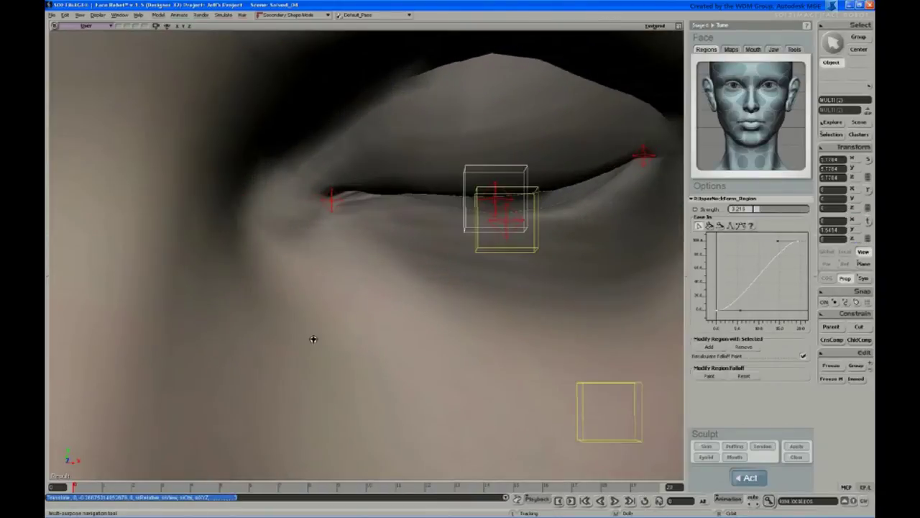
{"action": "middle_click_drag", "start_coordinate": [413, 244], "coordinate": [386, 277]}
{"action": "left_click_drag", "start_coordinate": [386, 278], "coordinate": [364, 310]}
{"action": "middle_click_drag", "start_coordinate": [364, 310], "coordinate": [360, 320]}
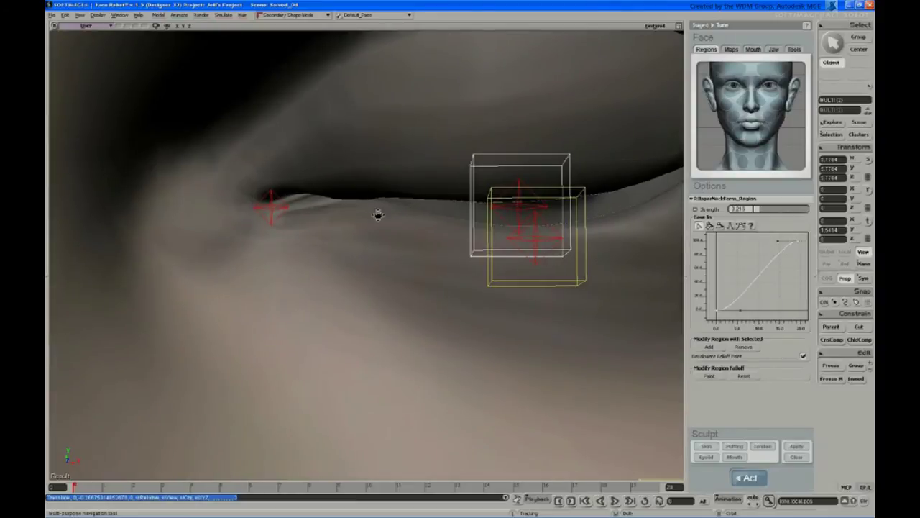
{"action": "left_click_drag", "start_coordinate": [378, 214], "coordinate": [352, 247]}
{"action": "middle_click_drag", "start_coordinate": [351, 247], "coordinate": [381, 1]}
{"action": "key", "text": "v"}
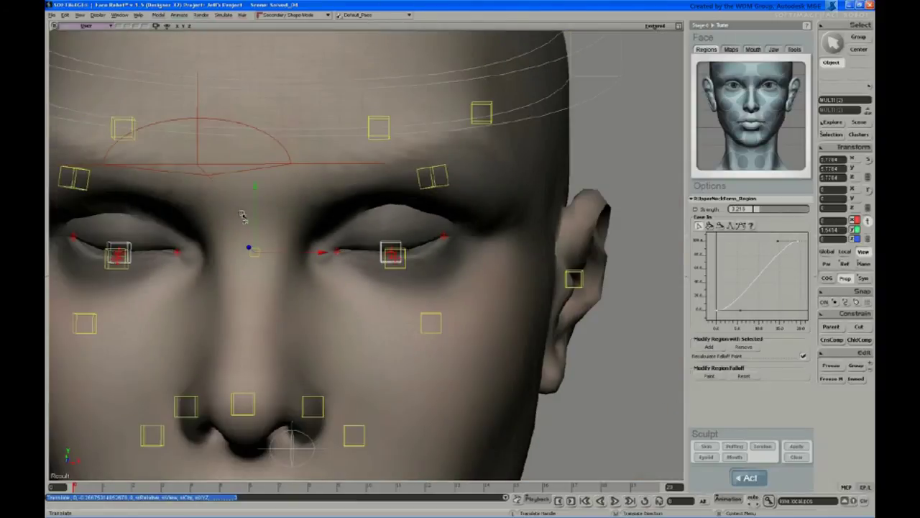
{"action": "left_click_drag", "start_coordinate": [254, 207], "coordinate": [256, 209]}
Start an Eyelid sculpt and tweak the left upper lid's edge near the inner eye corner using proportional editing.
{"action": "key", "text": "s"}
{"action": "middle_click_drag", "start_coordinate": [336, 246], "coordinate": [378, 261]}
{"action": "key", "text": "v"}
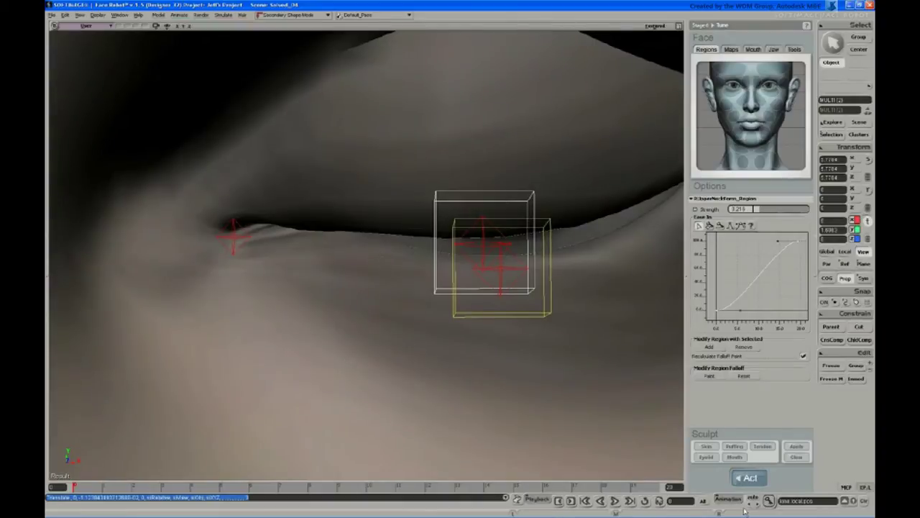
{"action": "left_click", "coordinate": [708, 458]}
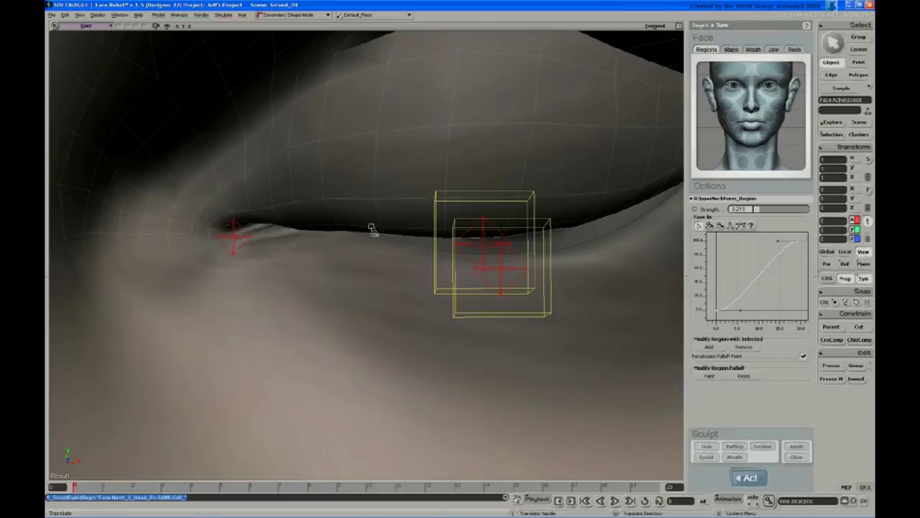
{"action": "key", "text": "m"}
{"action": "key", "text": "s"}
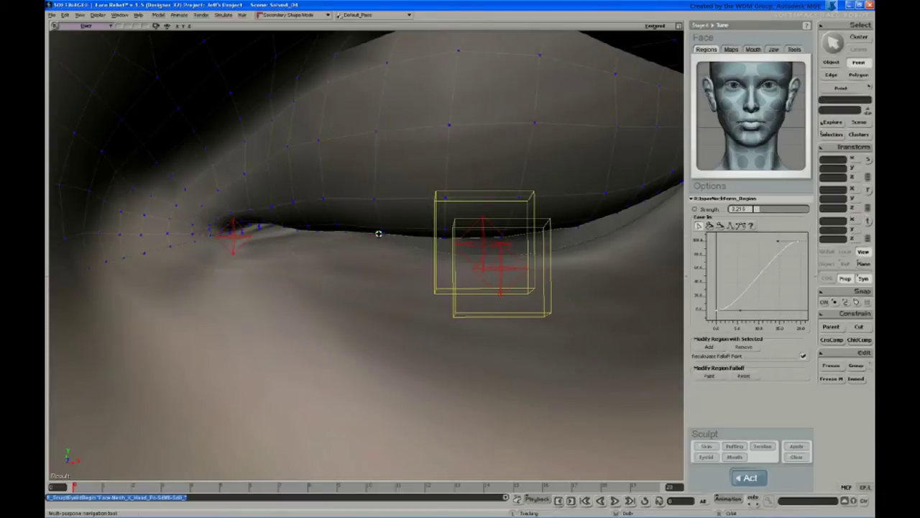
{"action": "right_click_drag", "start_coordinate": [378, 234], "coordinate": [345, 230]}
{"action": "left_click_drag", "start_coordinate": [328, 230], "coordinate": [324, 230]}
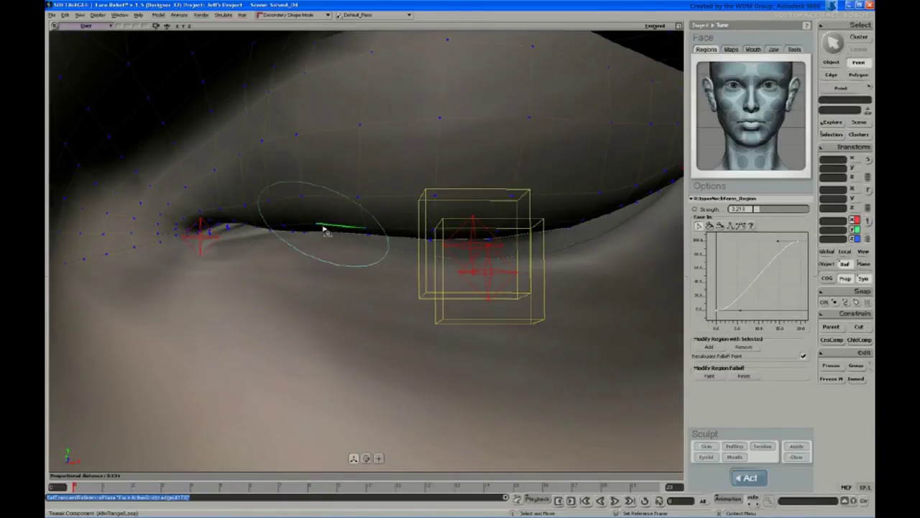
Pull the left upper lid's edge slightly down beside the inner eye corner with symmetrical tweaking.
{"action": "key", "text": "s"}
{"action": "middle_click_drag", "start_coordinate": [432, 253], "coordinate": [357, 79]}
{"action": "left_click_drag", "start_coordinate": [154, 249], "coordinate": [362, 249]}
{"action": "right_click_drag", "start_coordinate": [362, 249], "coordinate": [392, 249]}
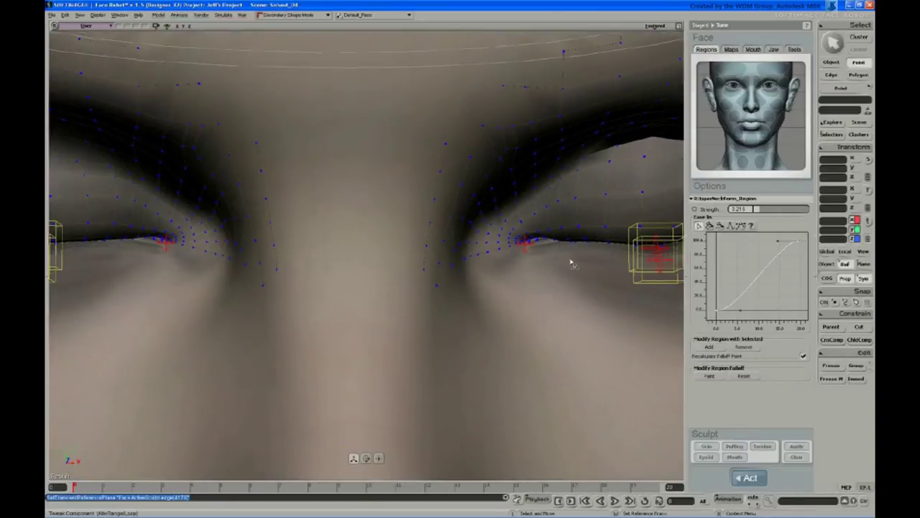
{"action": "left_click_drag", "start_coordinate": [583, 238], "coordinate": [584, 244]}
Adjust the left lid-edge point between the inner eye corner and the eyelid controls to refine the closure.
{"action": "key", "text": "s"}
{"action": "middle_click_drag", "start_coordinate": [578, 244], "coordinate": [623, 316]}
{"action": "left_click_drag", "start_coordinate": [622, 317], "coordinate": [394, 307]}
{"action": "middle_click_drag", "start_coordinate": [394, 306], "coordinate": [430, 249]}
{"action": "right_click_drag", "start_coordinate": [429, 249], "coordinate": [380, 258]}
{"action": "middle_click_drag", "start_coordinate": [381, 258], "coordinate": [487, 271]}
{"action": "key", "text": "m"}
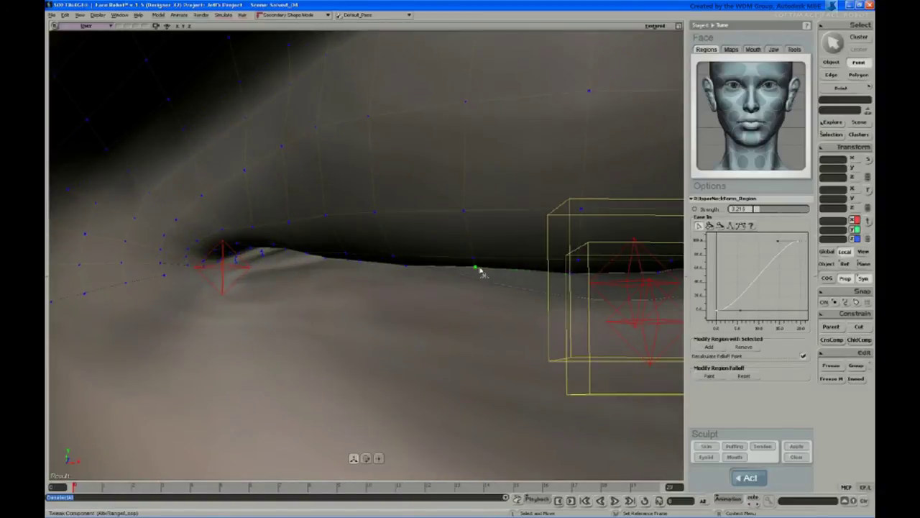
{"action": "left_click", "coordinate": [477, 270]}
{"action": "left_click_drag", "start_coordinate": [477, 270], "coordinate": [477, 260]}
Select the left upper lid point close to the inner eye corner for tweaking.
{"action": "scroll", "coordinate": [476, 264], "scroll_direction": "down", "scroll_amount": 5}
{"action": "key", "text": "s"}
{"action": "left_click_drag", "start_coordinate": [400, 257], "coordinate": [322, 256]}
{"action": "left_click", "coordinate": [236, 247]}
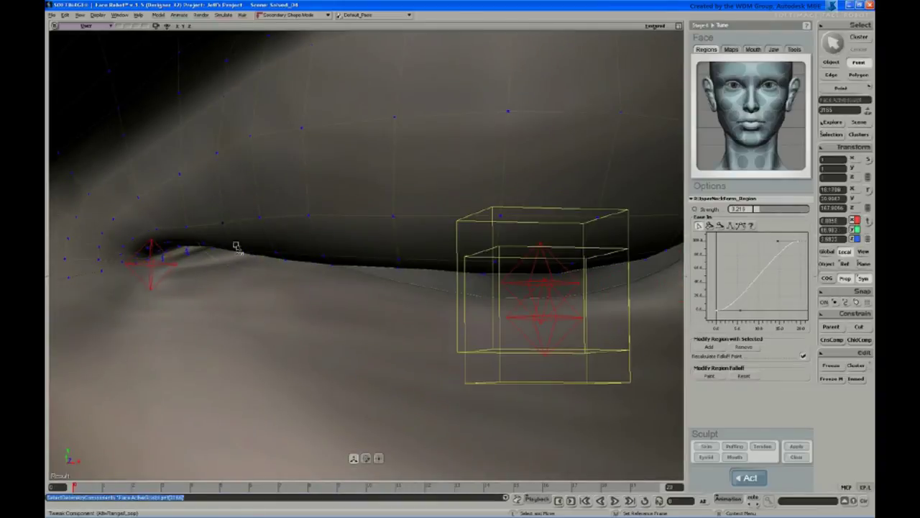
Nudge the left lid-edge point just inside the eyelid controls and apply the eyelid sculpt.
{"action": "key", "text": "s"}
{"action": "middle_click_drag", "start_coordinate": [236, 247], "coordinate": [201, 260]}
{"action": "key", "text": "s"}
{"action": "left_click_drag", "start_coordinate": [590, 284], "coordinate": [433, 267]}
{"action": "left_click_drag", "start_coordinate": [337, 276], "coordinate": [431, 277]}
{"action": "key", "text": "s"}
{"action": "middle_click_drag", "start_coordinate": [460, 244], "coordinate": [338, 305]}
{"action": "key", "text": "m"}
{"action": "left_click", "coordinate": [323, 269]}
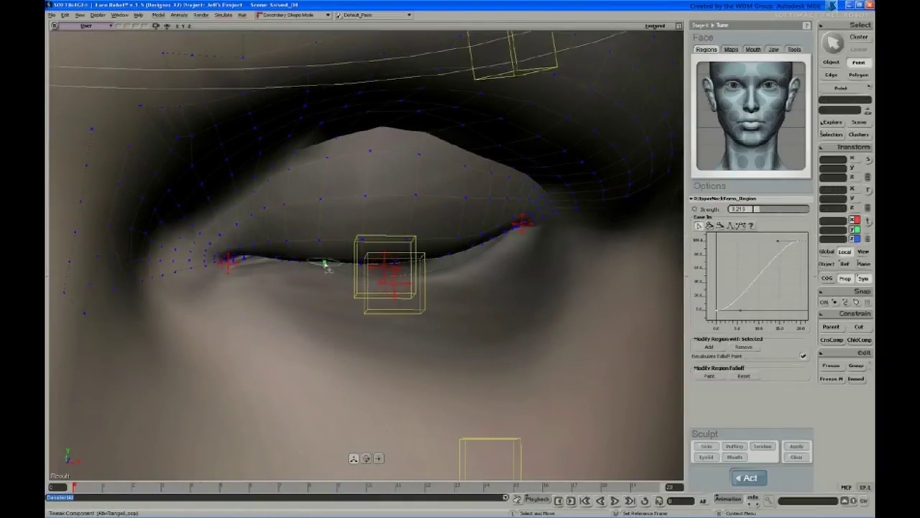
{"action": "left_click_drag", "start_coordinate": [326, 265], "coordinate": [325, 264]}
{"action": "left_click", "coordinate": [525, 329]}
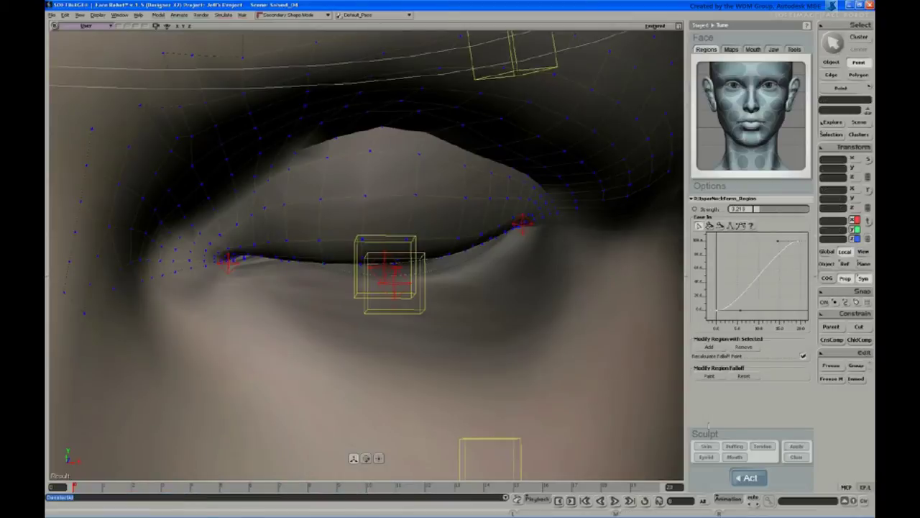
{"action": "left_click", "coordinate": [798, 448]}
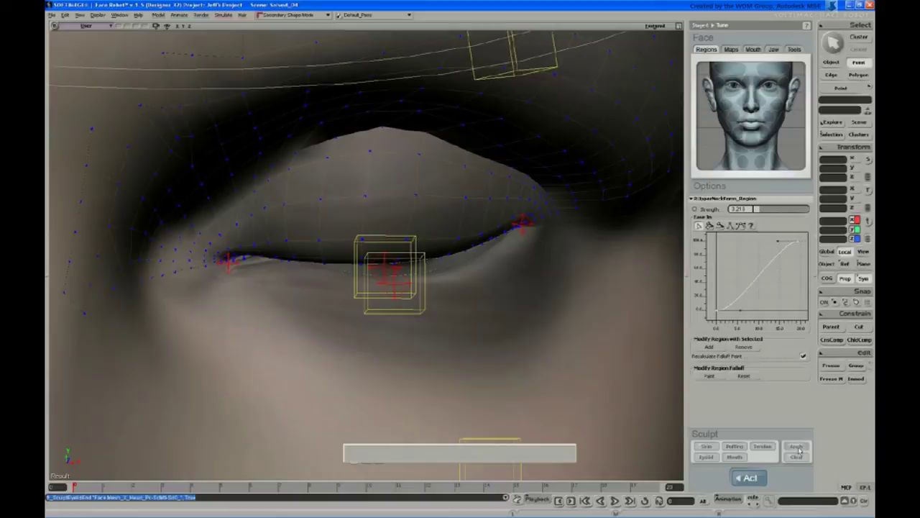
Select the left upper eyelid control and move it vertically to try out the sculpted lid.
{"action": "key", "text": "s"}
{"action": "middle_click_drag", "start_coordinate": [429, 280], "coordinate": [289, 289]}
{"action": "left_click_drag", "start_coordinate": [290, 289], "coordinate": [302, 245]}
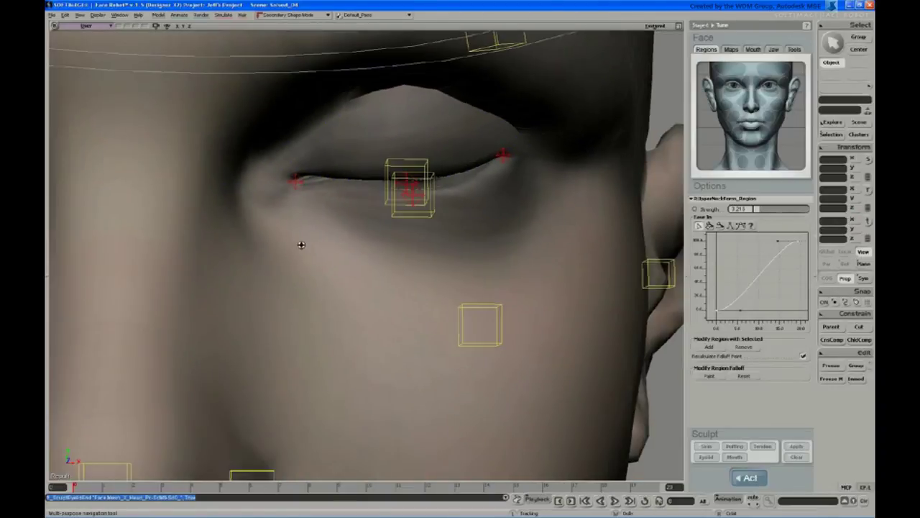
{"action": "middle_click_drag", "start_coordinate": [314, 249], "coordinate": [311, 208]}
{"action": "left_click_drag", "start_coordinate": [311, 209], "coordinate": [379, 236]}
{"action": "key", "text": "space"}
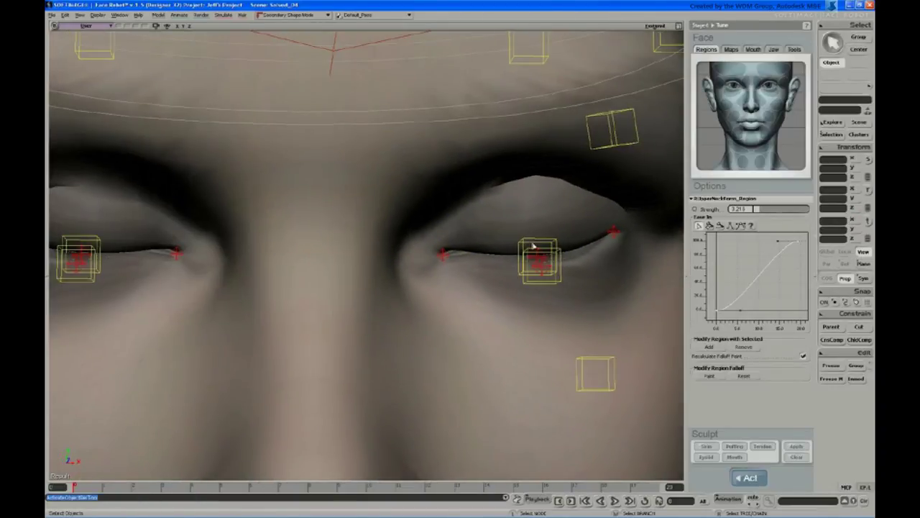
{"action": "left_click", "coordinate": [537, 252]}
{"action": "key", "text": "v"}
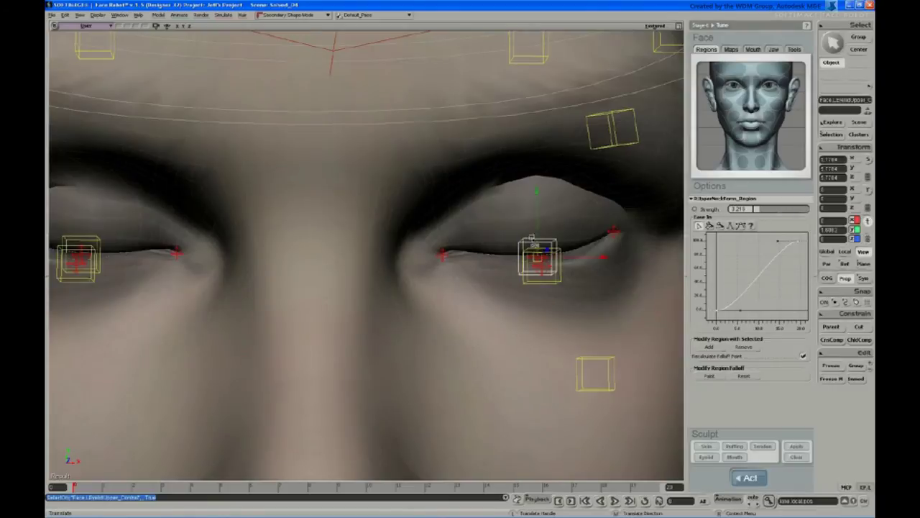
{"action": "mouse_move", "coordinate": [537, 195]}
{"action": "left_mouse_down"}
{"action": "mouse_move", "coordinate": [528, 148]}
{"action": "mouse_move", "coordinate": [525, 187]}
{"action": "left_mouse_up"}
Reset all transforms of the left upper eyelid control and undo the reset.
{"action": "key", "text": "ctrl+shift+r"}
{"action": "key", "text": "s"}
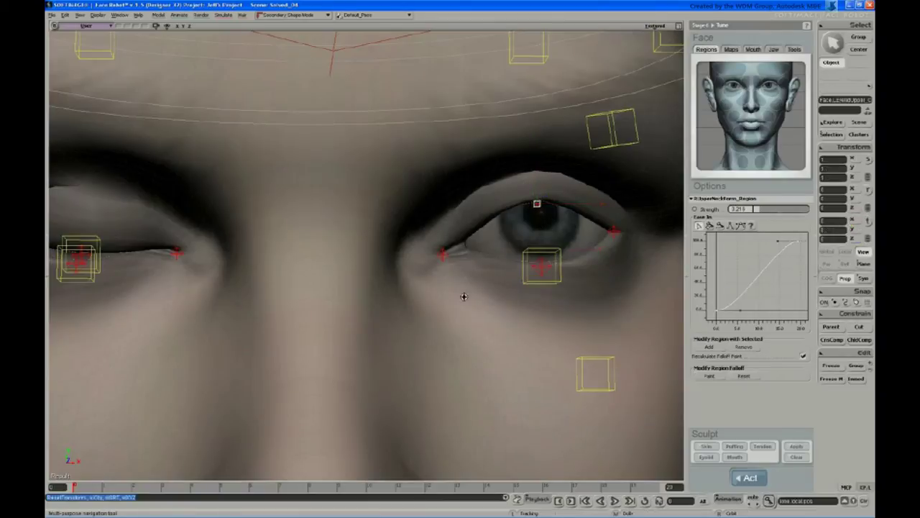
{"action": "middle_click_drag", "start_coordinate": [465, 296], "coordinate": [451, 190]}
{"action": "key", "text": "ctrl+z"}
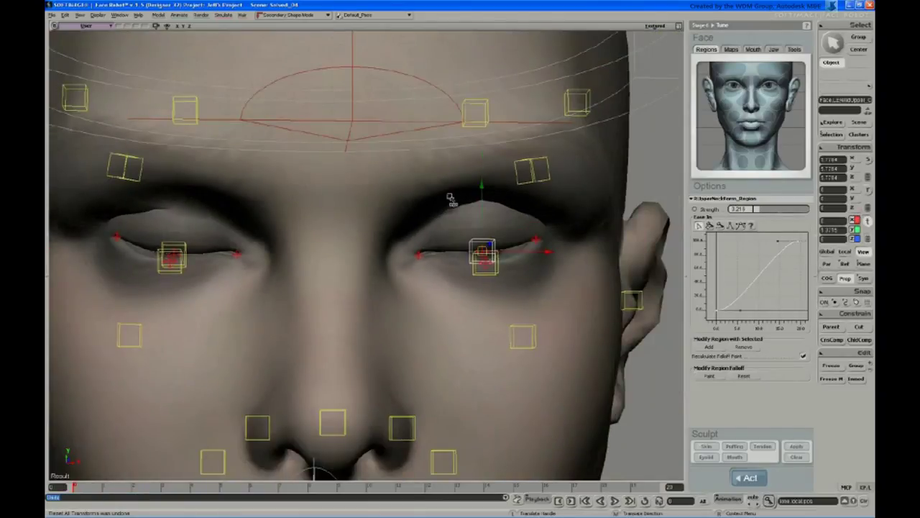
Raise and lower the left upper eyelid control to check how the sculpt behaves as the eye opens and closes.
{"action": "mouse_move", "coordinate": [481, 190]}
{"action": "left_mouse_down"}
{"action": "mouse_move", "coordinate": [482, 178]}
{"action": "mouse_move", "coordinate": [482, 188]}
{"action": "left_mouse_up"}
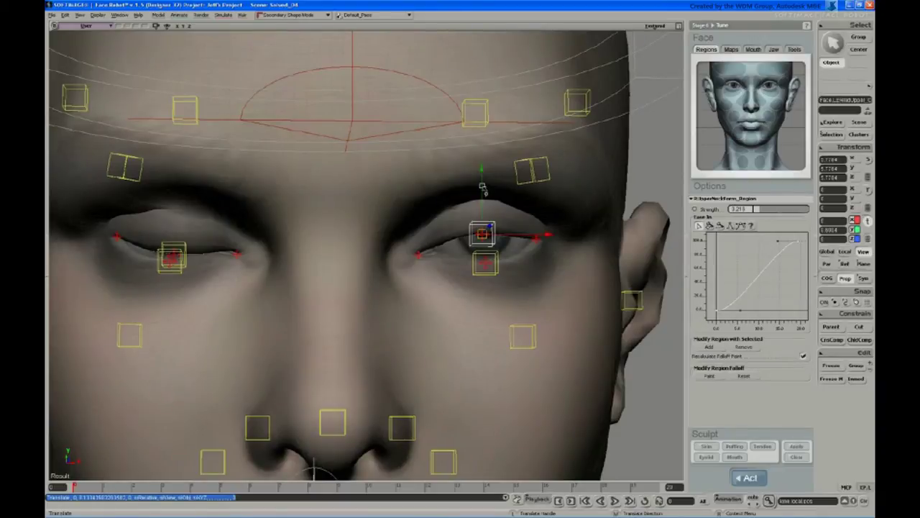
{"action": "left_click_drag", "start_coordinate": [482, 188], "coordinate": [480, 238]}
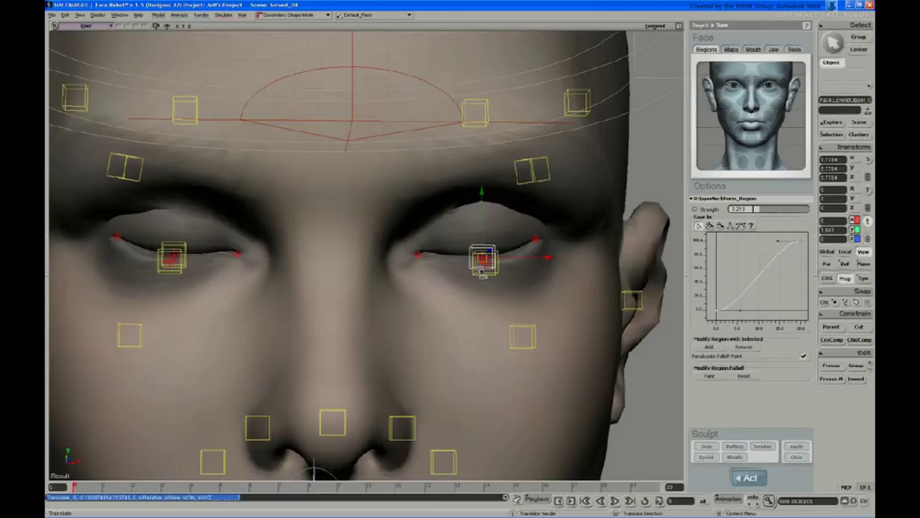
{"action": "left_click_drag", "start_coordinate": [481, 248], "coordinate": [475, 228]}
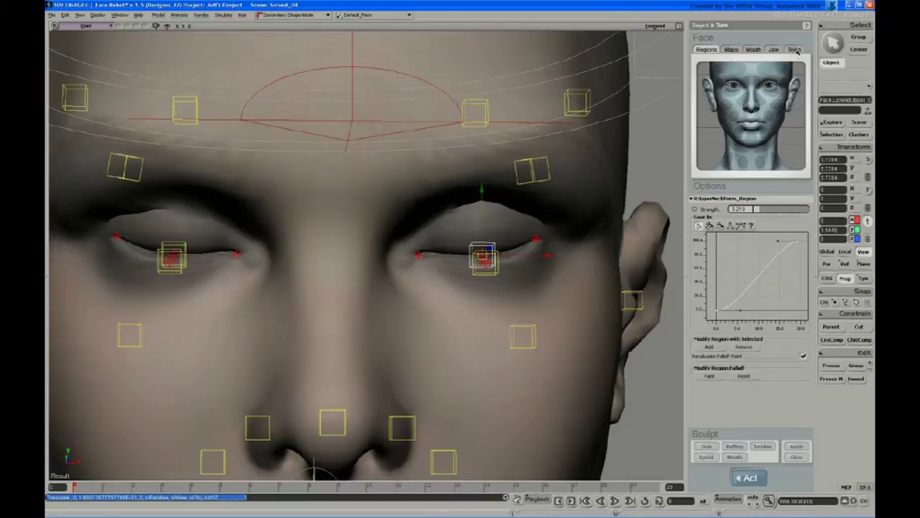
Open the Sculpt History and name the first sculpt "Angry Brow" and the second "Upper Lids Closed".
{"action": "left_click", "coordinate": [794, 50]}
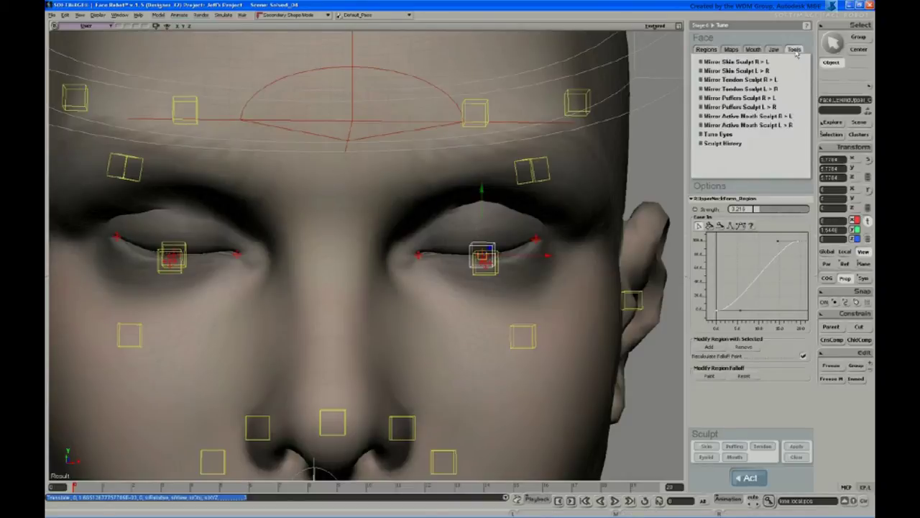
{"action": "left_click", "coordinate": [728, 143]}
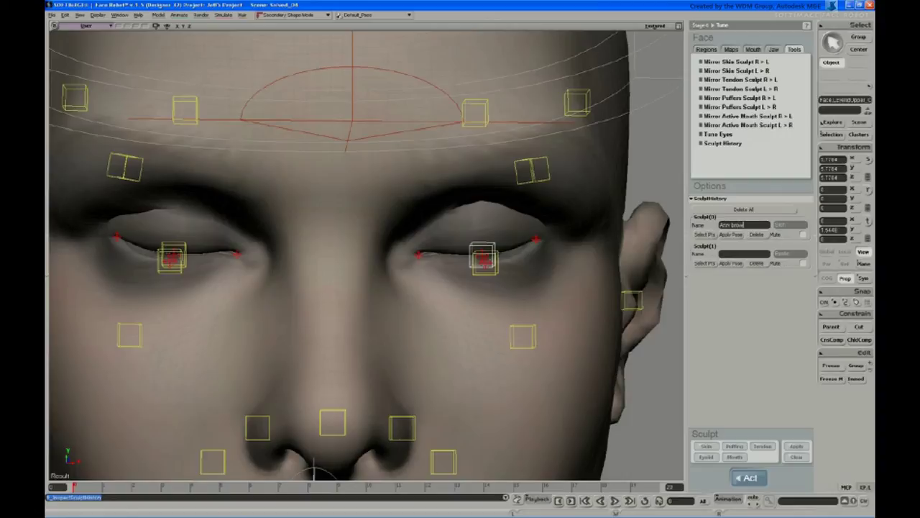
{"action": "key", "text": "Return"}
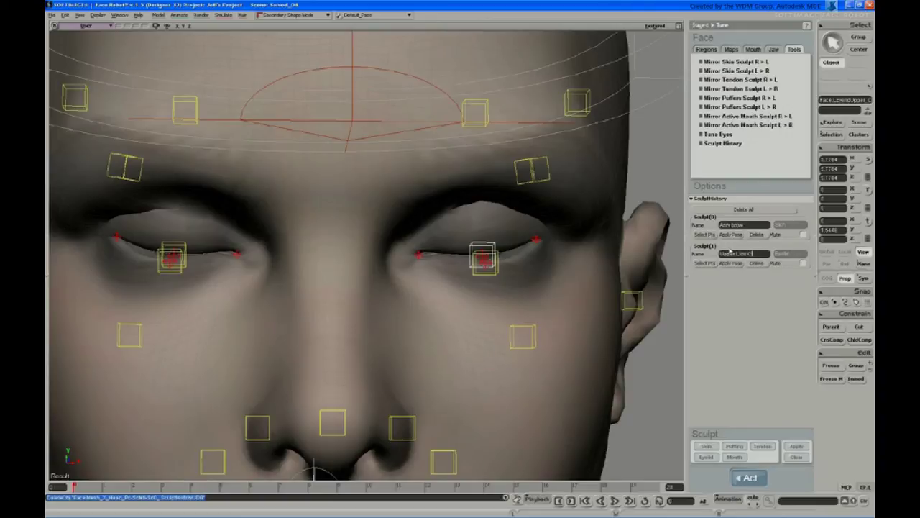
{"action": "type", "text": "losed"}
Apply the stored pose of the "Angry Brow" sculpt and view the face from different angles.
{"action": "scroll", "coordinate": [448, 109], "scroll_direction": "down", "scroll_amount": 3}
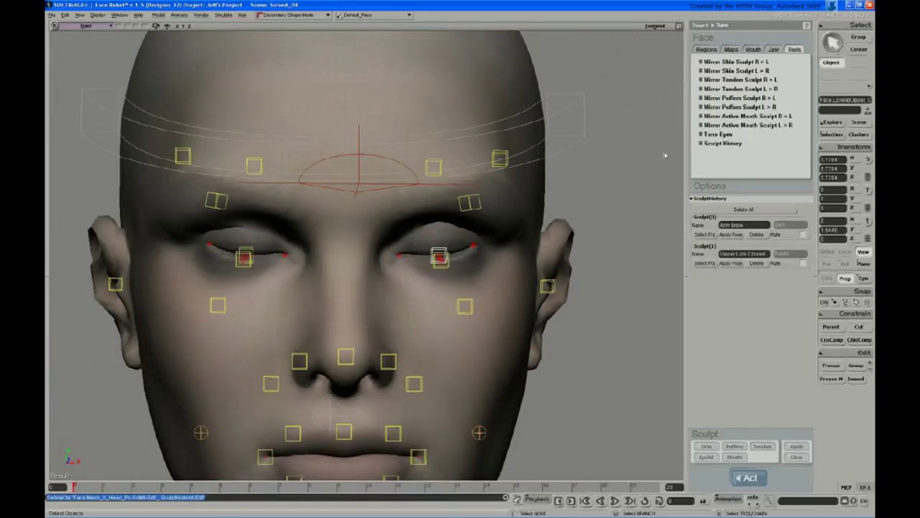
{"action": "left_click", "coordinate": [727, 235]}
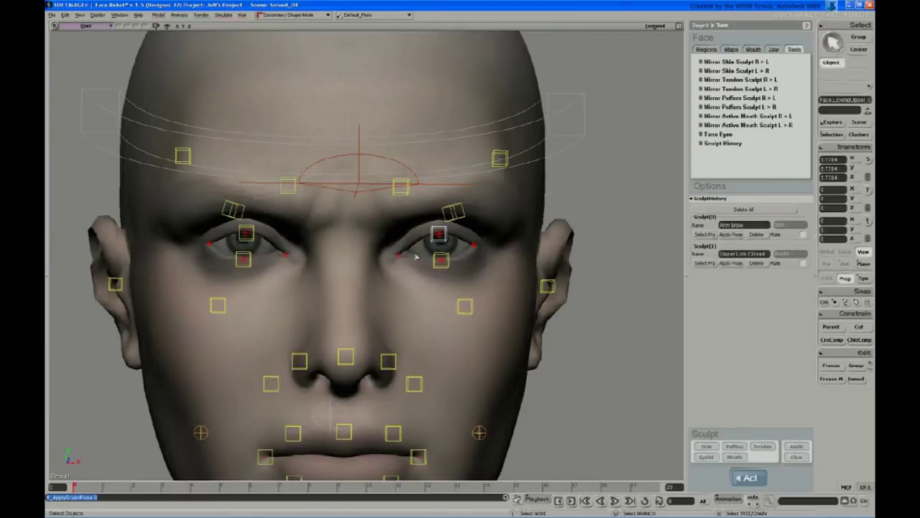
{"action": "key", "text": "s"}
{"action": "right_click_drag", "start_coordinate": [389, 256], "coordinate": [376, 237]}
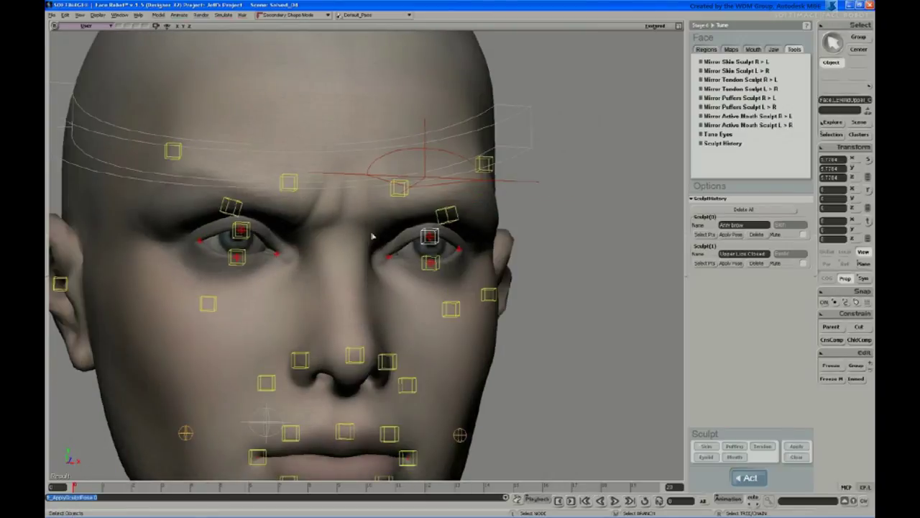
{"action": "key", "text": "space"}
{"action": "key", "text": "s"}
{"action": "right_click_drag", "start_coordinate": [386, 252], "coordinate": [403, 253]}
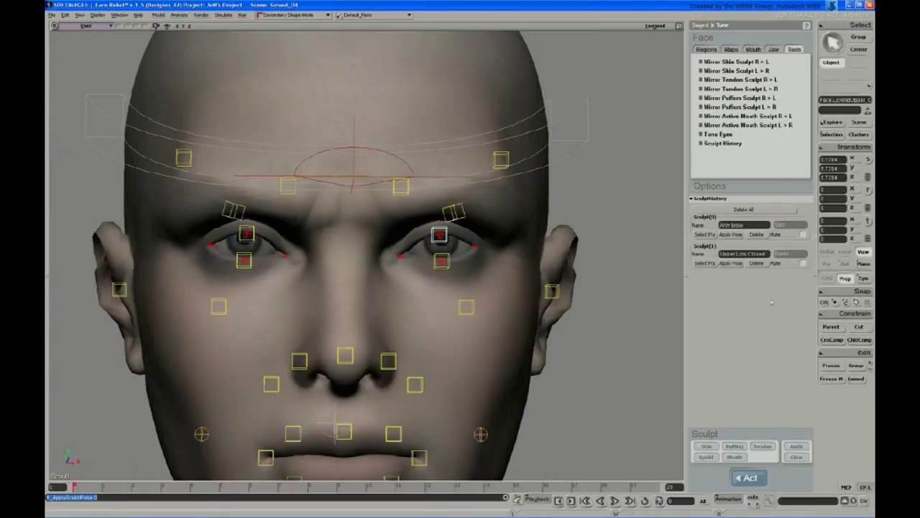
Apply the stored pose of the "Upper Lids Closed" sculpt, and select its affected points followed by those of the "Angry Brow" sculpt.
{"action": "left_click", "coordinate": [732, 264]}
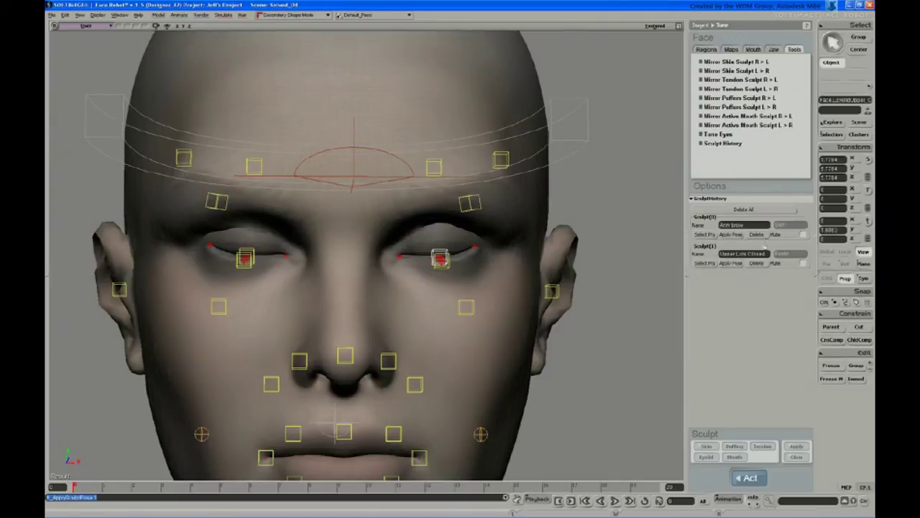
{"action": "left_click", "coordinate": [703, 264]}
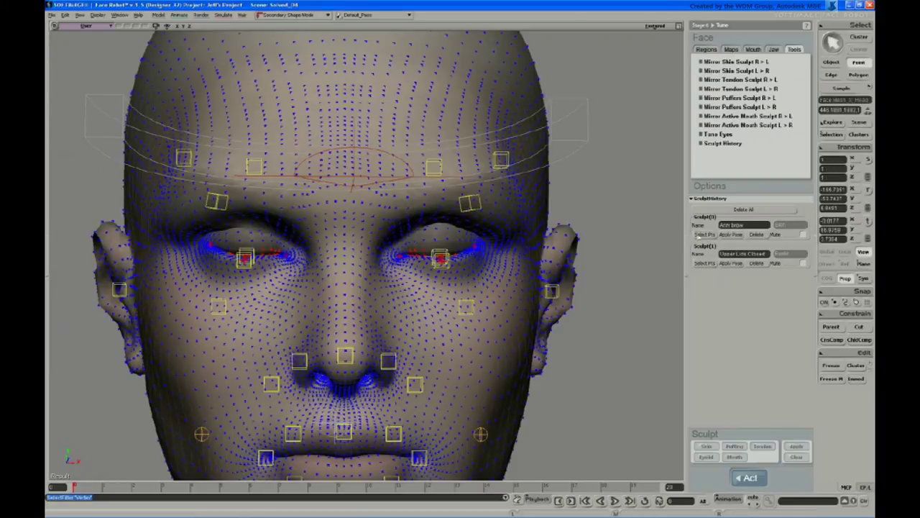
{"action": "left_click", "coordinate": [704, 235]}
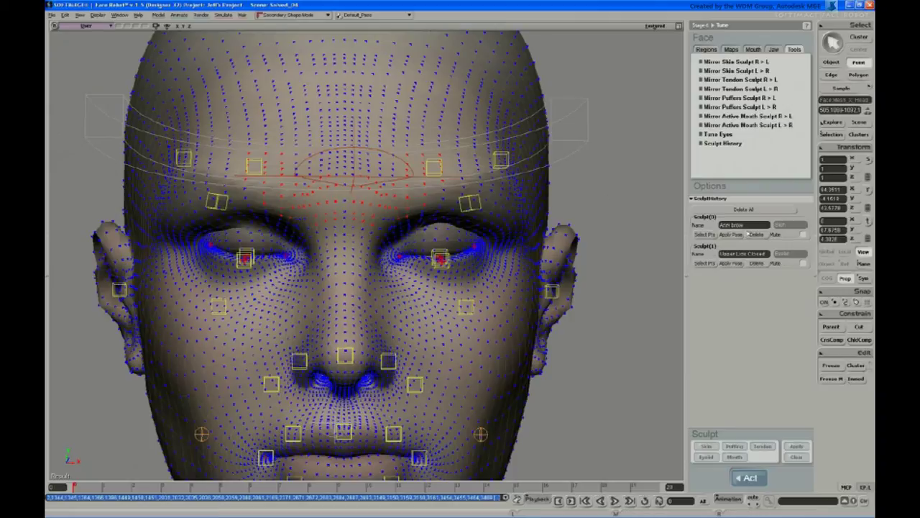
Apply the "Angry Brow" pose, toggle that sculpt's mute on and off to compare its effect, and deselect the points.
{"action": "left_click", "coordinate": [730, 235]}
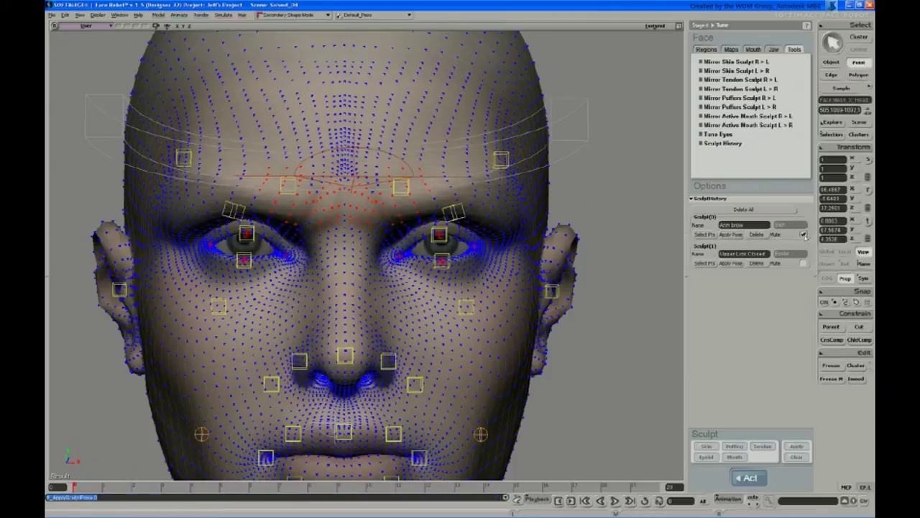
{"action": "left_click", "coordinate": [803, 235]}
{"action": "left_click", "coordinate": [803, 235]}
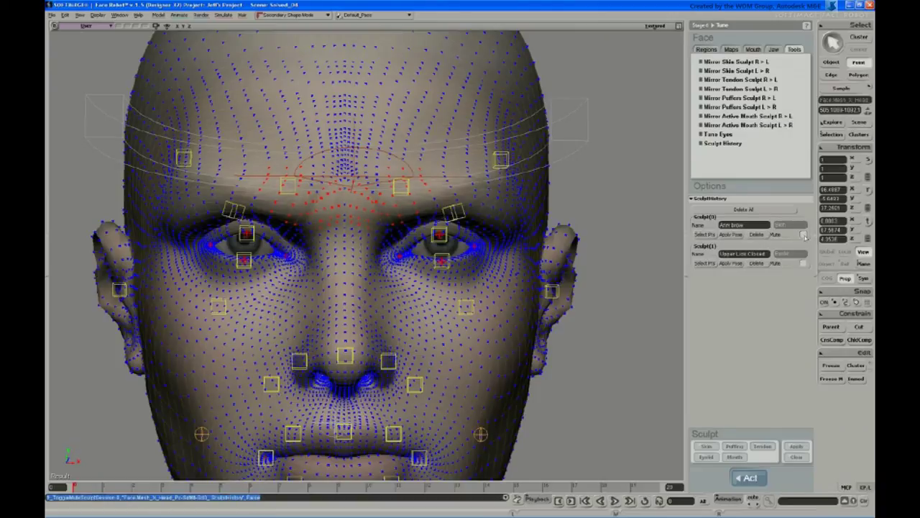
{"action": "left_click", "coordinate": [803, 235]}
{"action": "left_click", "coordinate": [642, 194]}
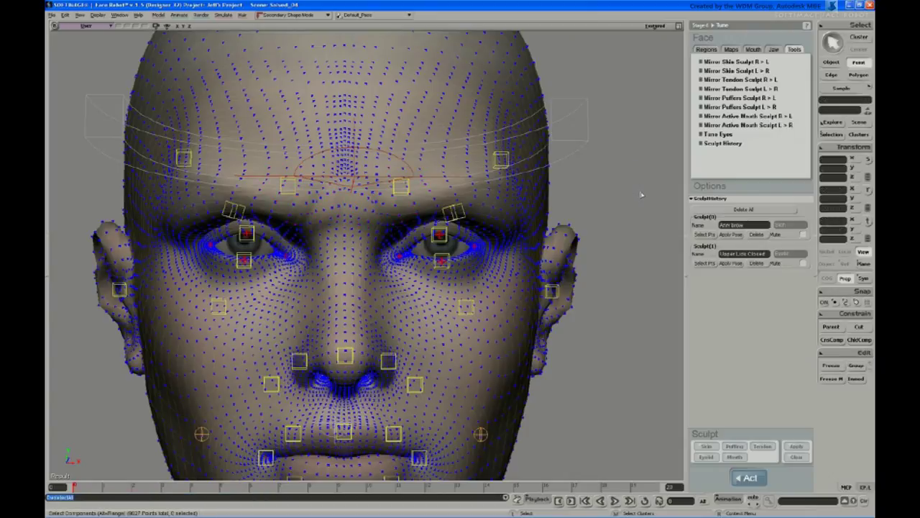